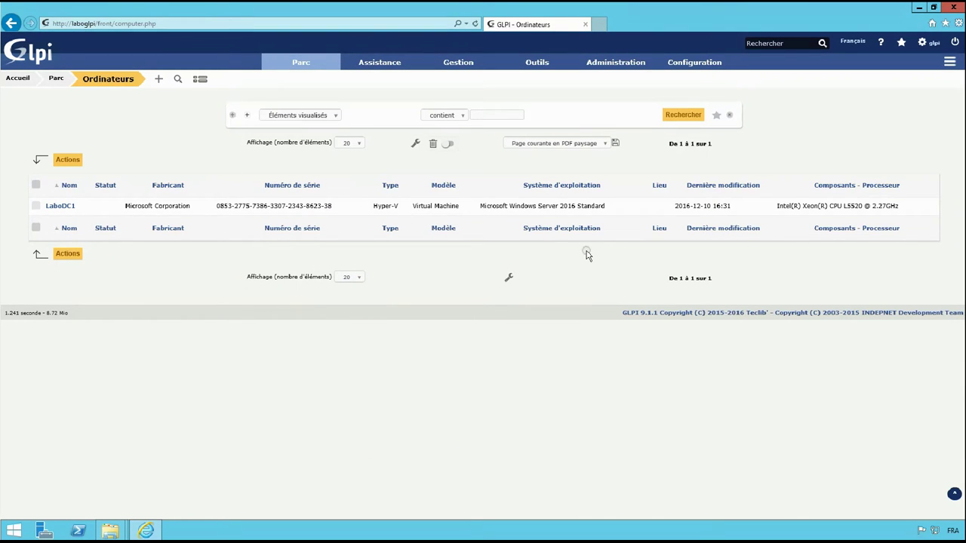
Open the list of installed plugins in the GLPI configuration
{"action": "mouse_move", "coordinate": [709, 62]}
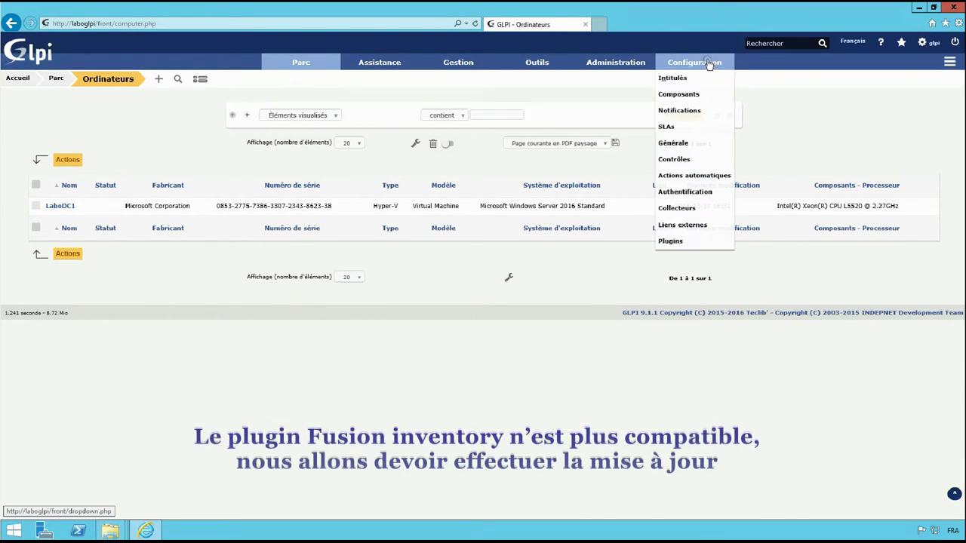
{"action": "left_click", "coordinate": [688, 243]}
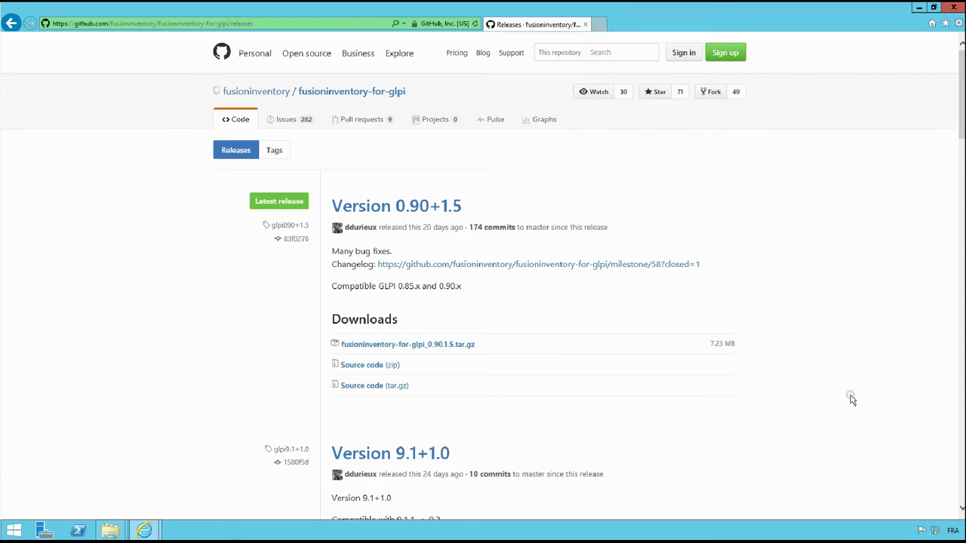
Download fusioninventory-for-glpi_9.1.1.0.tar.gz from the Version 9.1+1.0 release on GitHub and open its download folder
{"action": "left_click", "coordinate": [850, 398]}
{"action": "scroll", "coordinate": [448, 325], "scroll_direction": "down", "scroll_amount": 2}
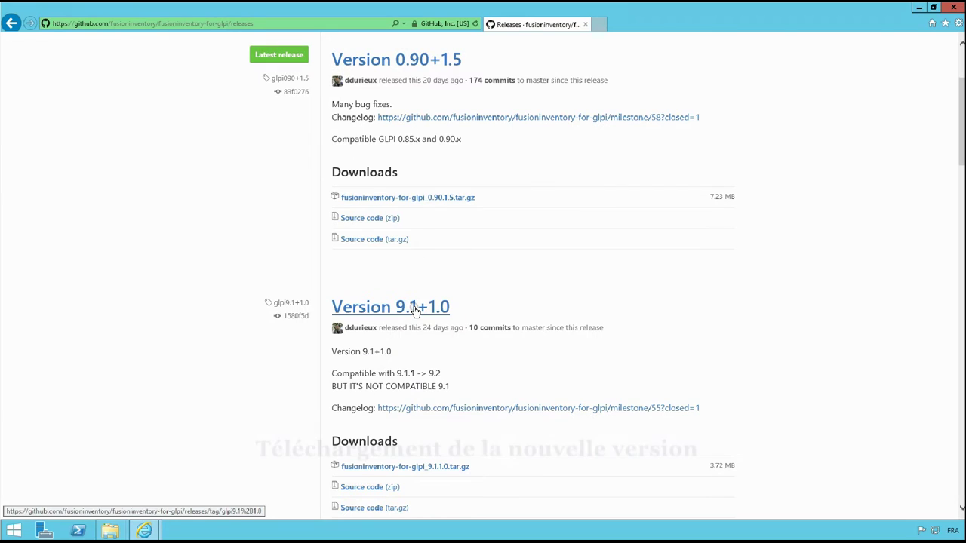
{"action": "left_click", "coordinate": [415, 307]}
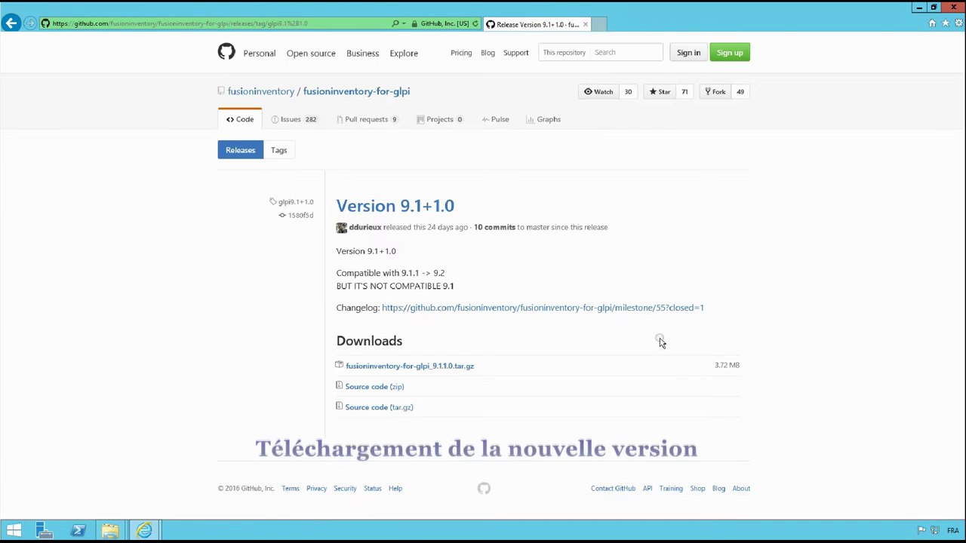
{"action": "left_click", "coordinate": [444, 367]}
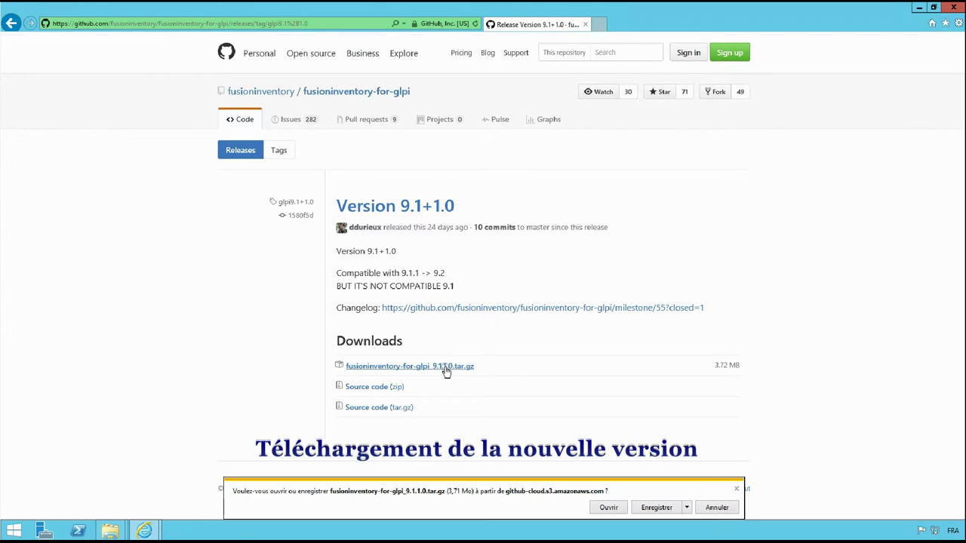
{"action": "left_click", "coordinate": [656, 507]}
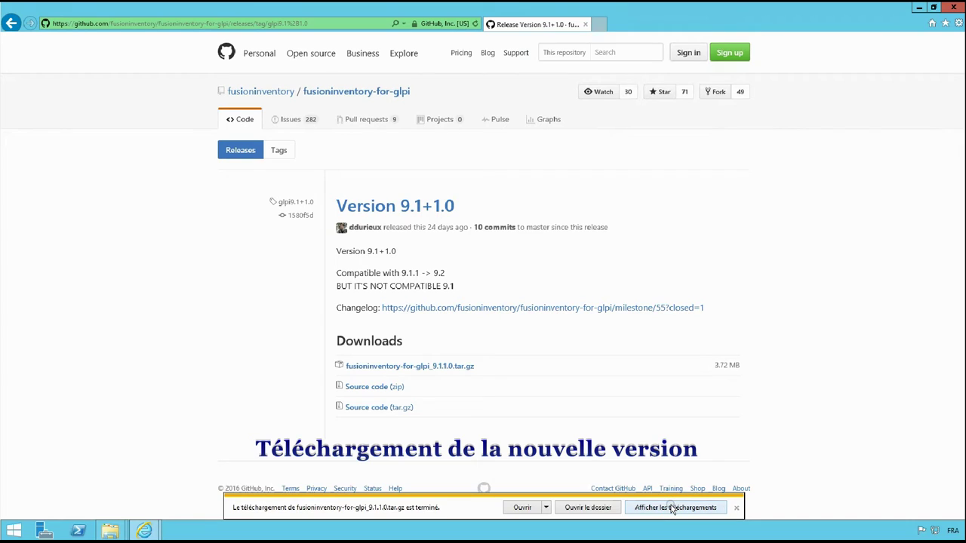
{"action": "left_click", "coordinate": [586, 507]}
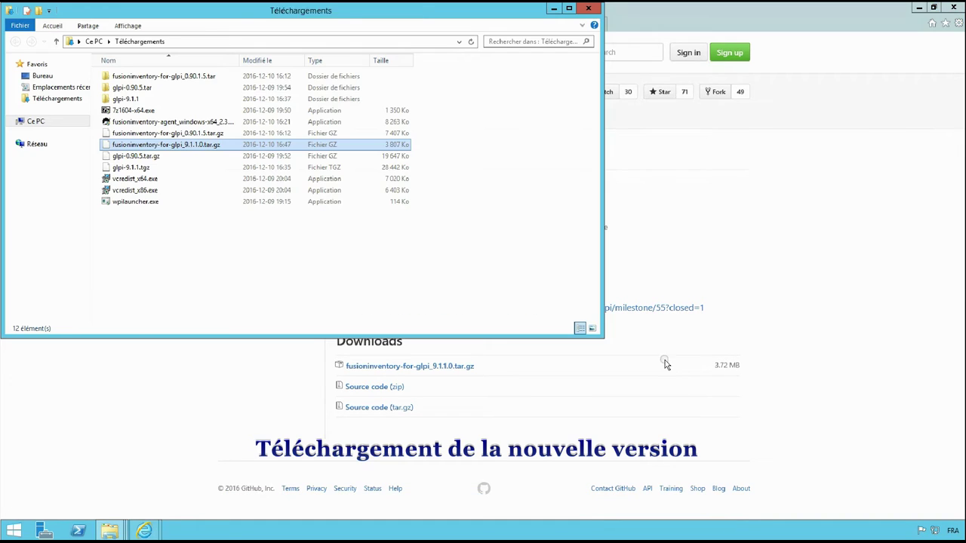
Extract fusioninventory-for-glpi_9.1.1.0.tar.gz with 7-Zip into a folder of the same name
{"action": "right_click", "coordinate": [193, 148]}
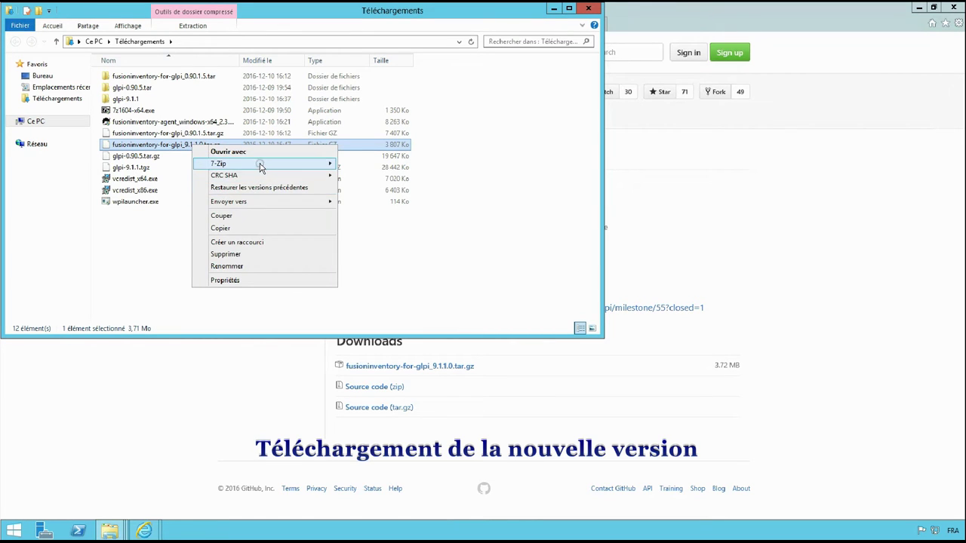
{"action": "mouse_move", "coordinate": [257, 164]}
{"action": "left_click", "coordinate": [459, 216]}
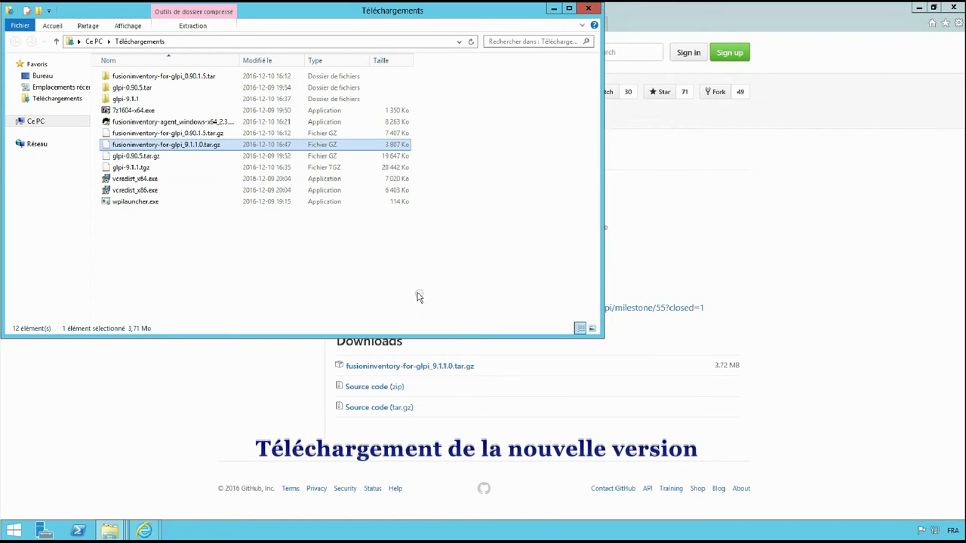
Extract the inner fusioninventory-for-glpi_9.1+1.0.tar archive with 7-Zip into its own subfolder
{"action": "double_click", "coordinate": [158, 213]}
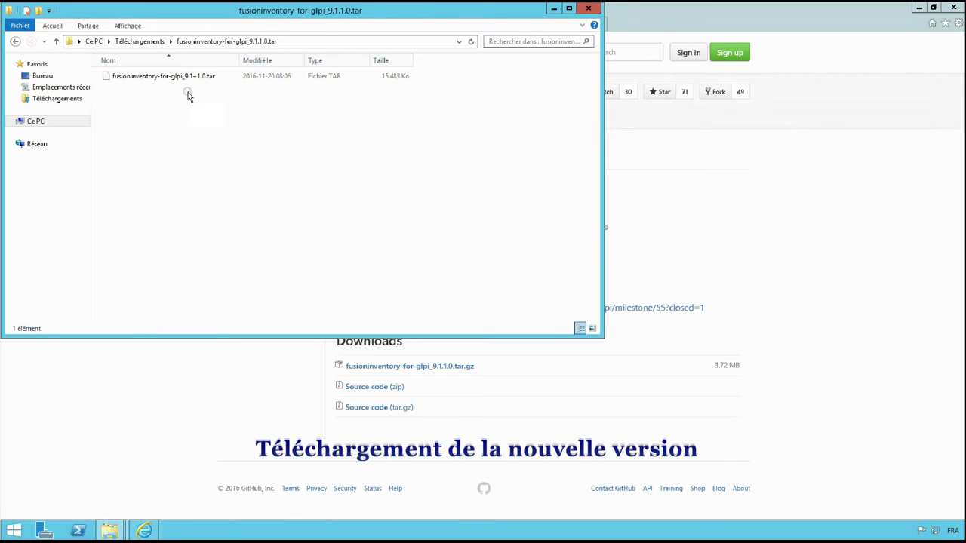
{"action": "left_click", "coordinate": [181, 78]}
{"action": "right_click", "coordinate": [182, 78]}
{"action": "left_click", "coordinate": [255, 95]}
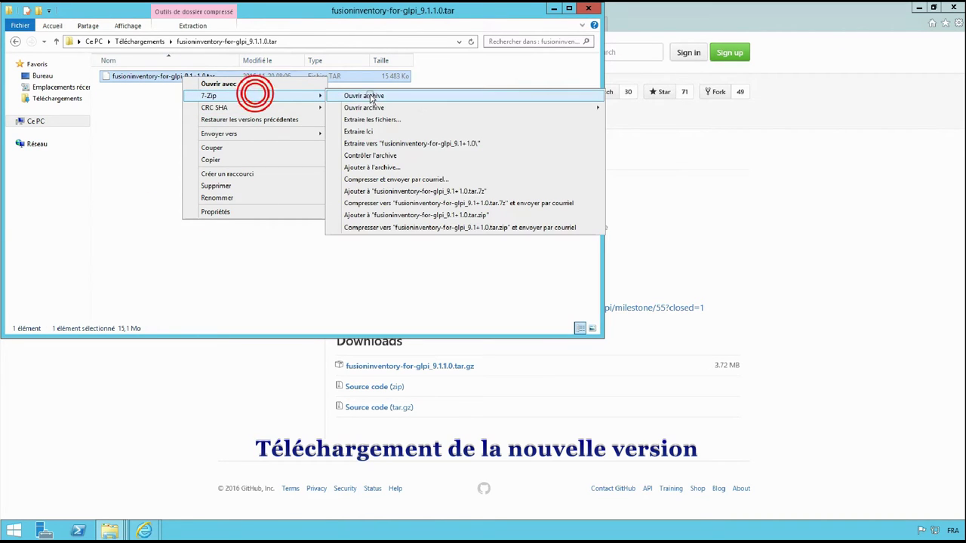
{"action": "left_click", "coordinate": [428, 144]}
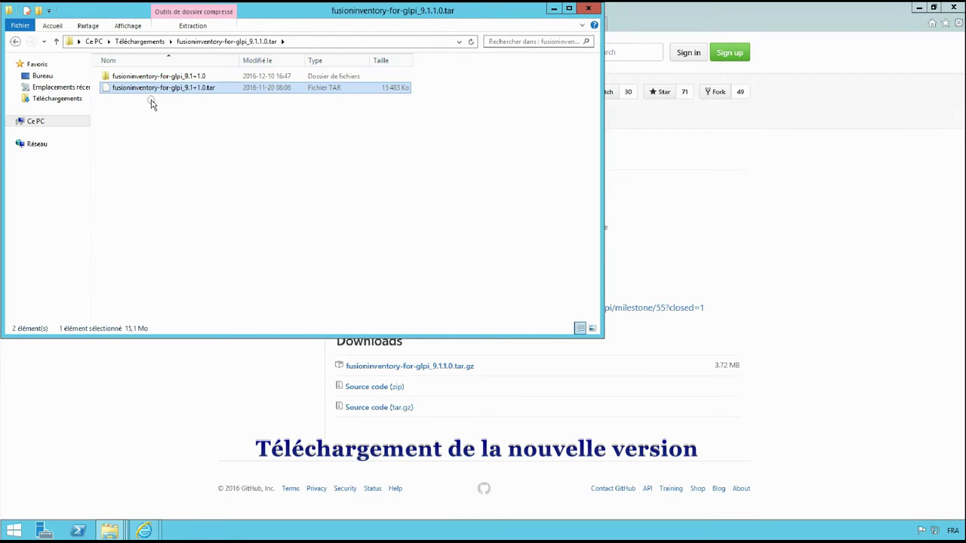
Check the contents of the extracted fusioninventory folder and return to its parent, fusioninventory-for-glpi_9.1+1.0
{"action": "double_click", "coordinate": [160, 78]}
{"action": "double_click", "coordinate": [147, 80]}
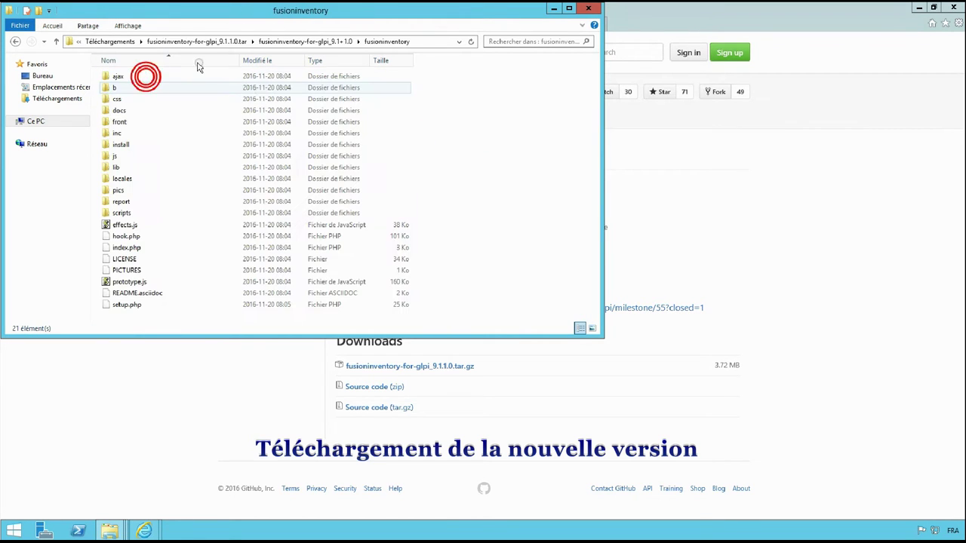
{"action": "key", "text": "alt+Left"}
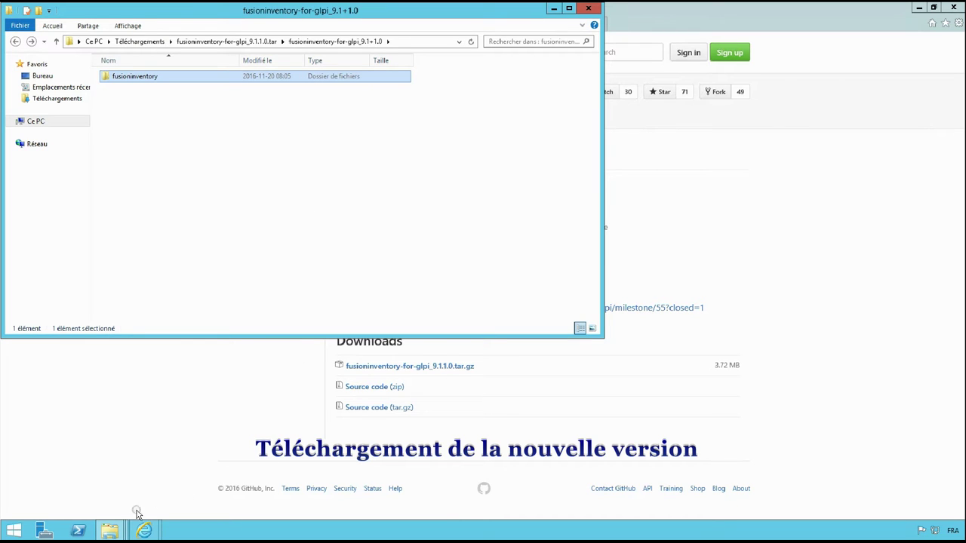
Replace the old fusioninventory folder in C:\inetpub\wwwroot\plugins with the newly extracted one
{"action": "left_click", "coordinate": [110, 530]}
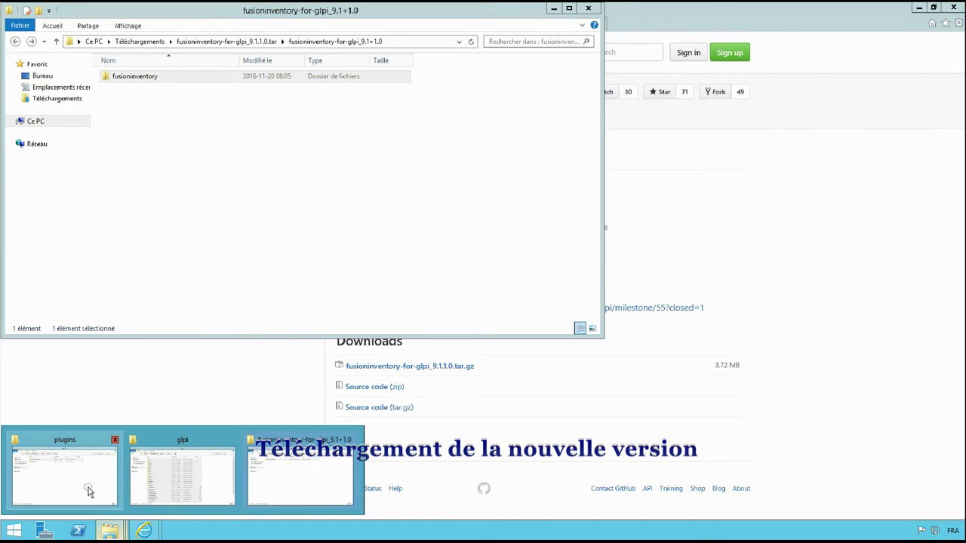
{"action": "left_click", "coordinate": [89, 492]}
{"action": "left_click", "coordinate": [448, 271]}
{"action": "left_click", "coordinate": [310, 172]}
{"action": "key", "text": "Delete"}
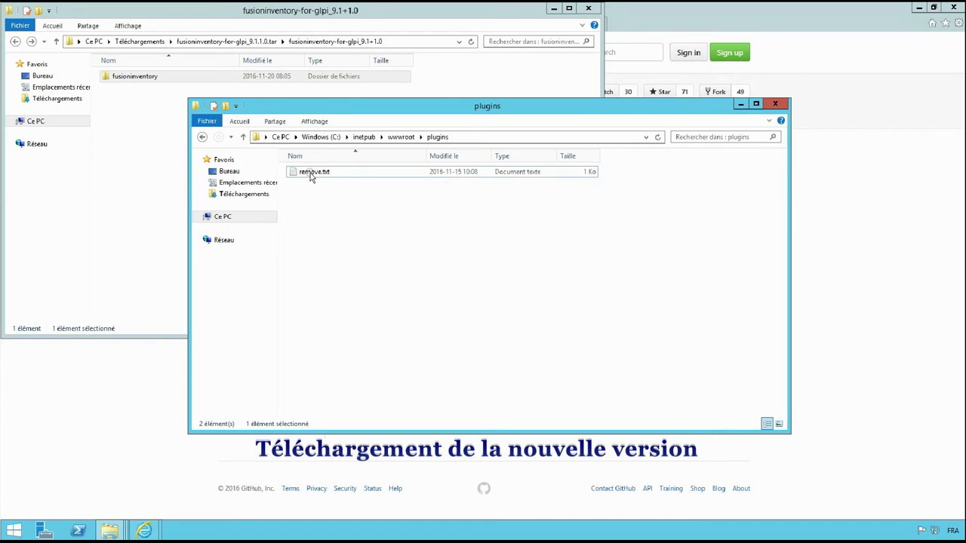
{"action": "left_click_drag", "start_coordinate": [134, 77], "coordinate": [457, 273]}
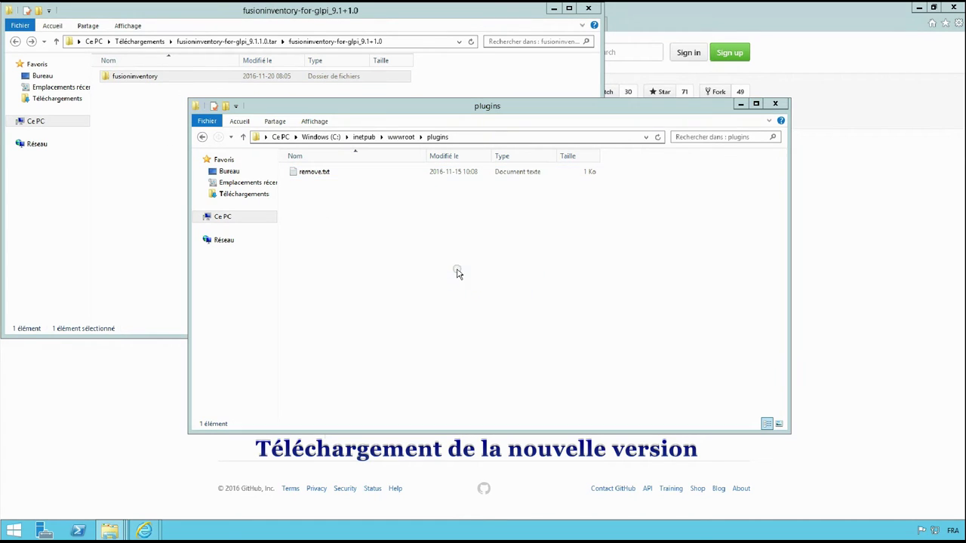
{"action": "left_click", "coordinate": [497, 301]}
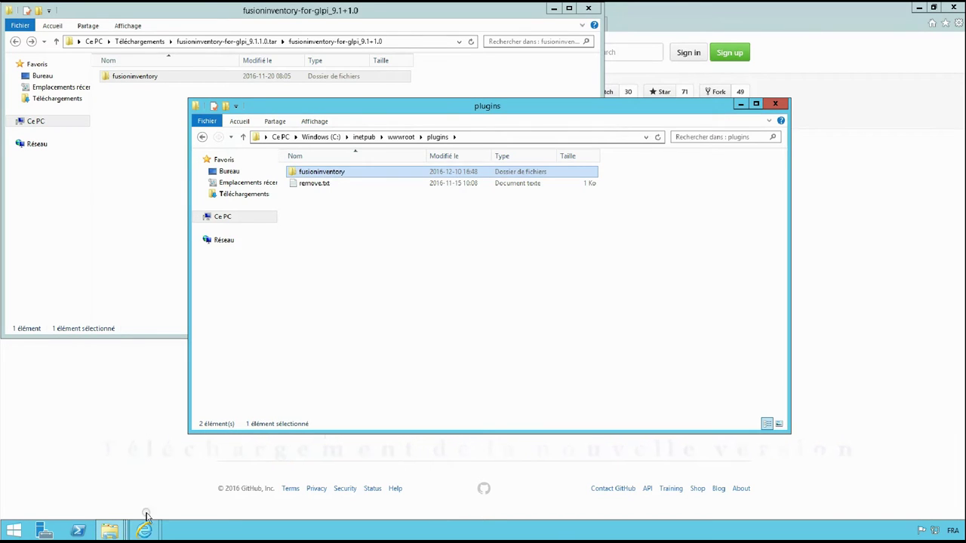
Switch back to GLPI's plugin list, update the FusionInventory plugin to version 9.1+1.0 and activate it
{"action": "mouse_move", "coordinate": [144, 531]}
{"action": "left_click", "coordinate": [99, 472]}
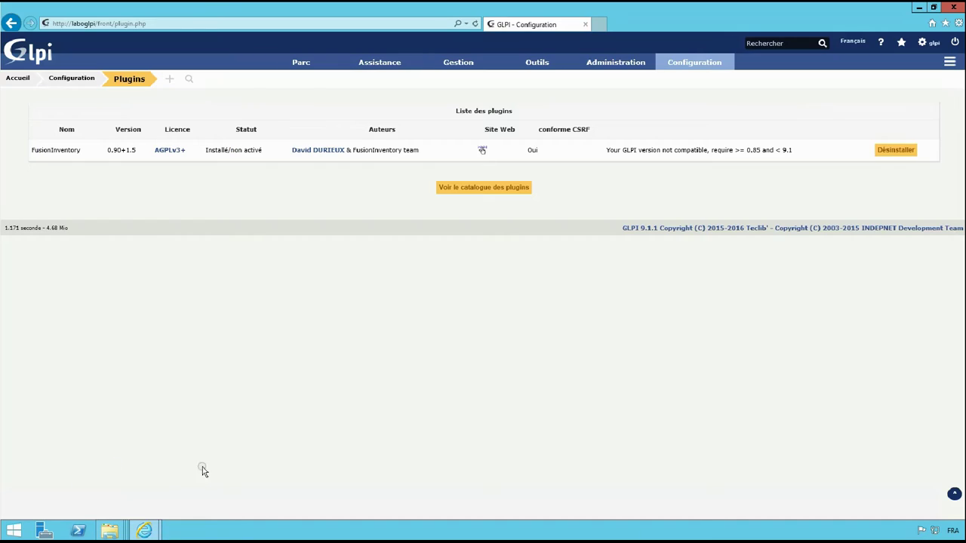
{"action": "mouse_move", "coordinate": [688, 66]}
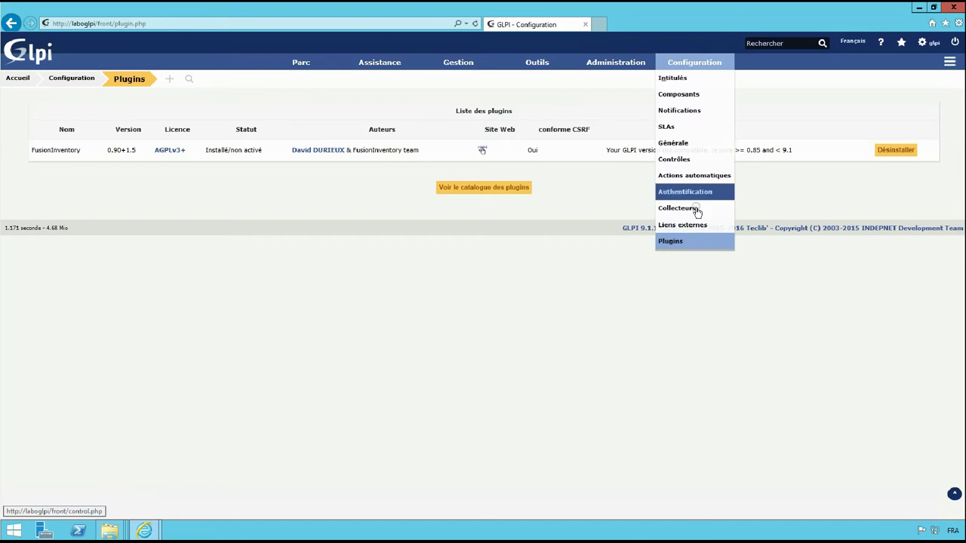
{"action": "left_click", "coordinate": [675, 248]}
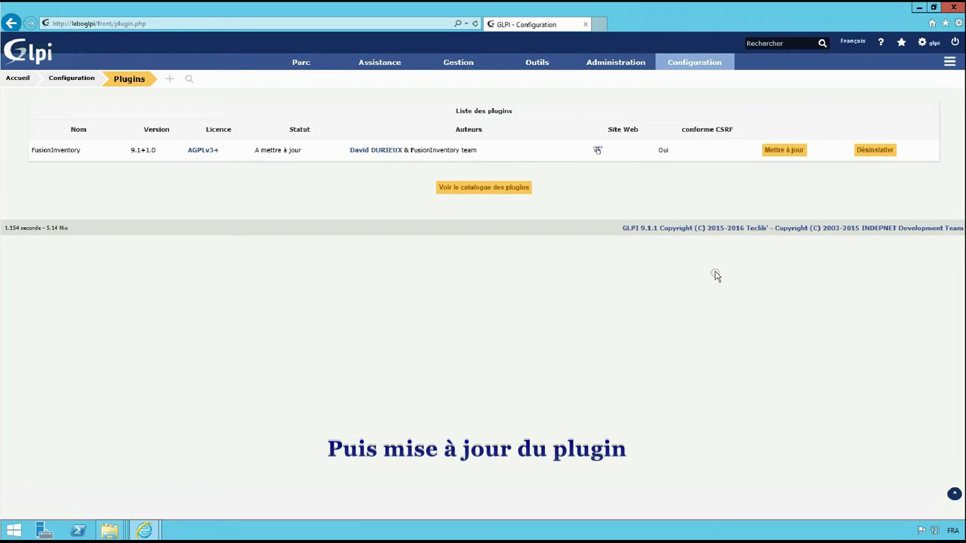
{"action": "left_click", "coordinate": [781, 151]}
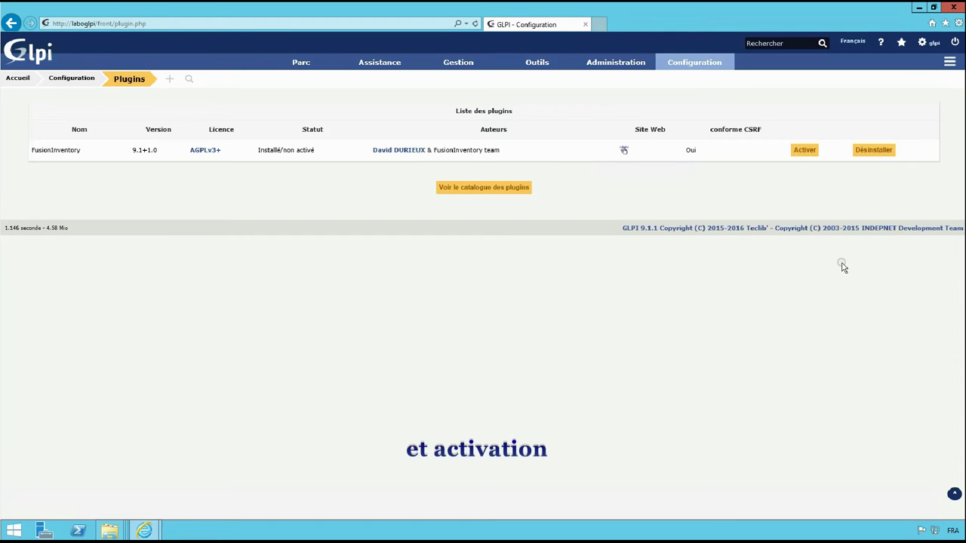
{"action": "left_click", "coordinate": [804, 150]}
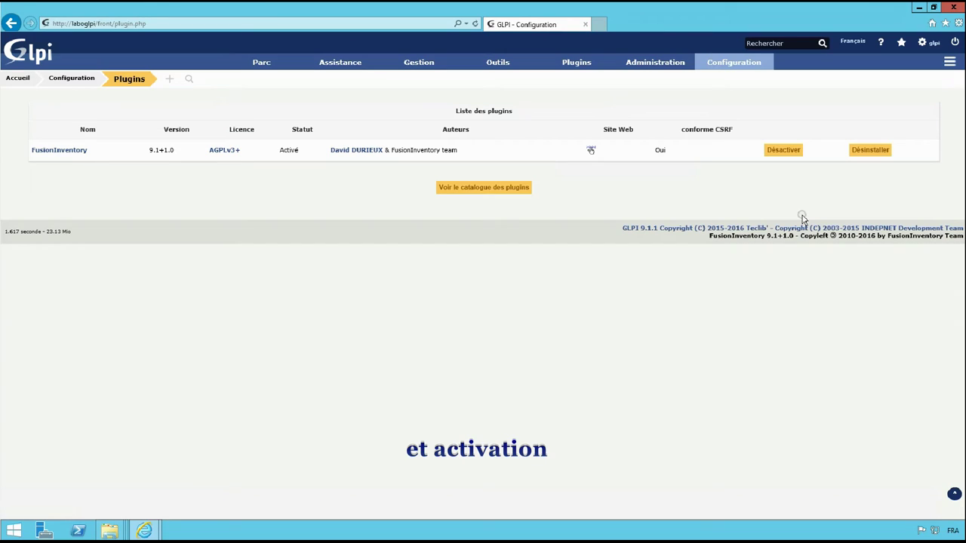
Open the FusionInventory plugin's dashboard and look through its Général, Tâches, Règles and Réseau sections
{"action": "left_click", "coordinate": [571, 79]}
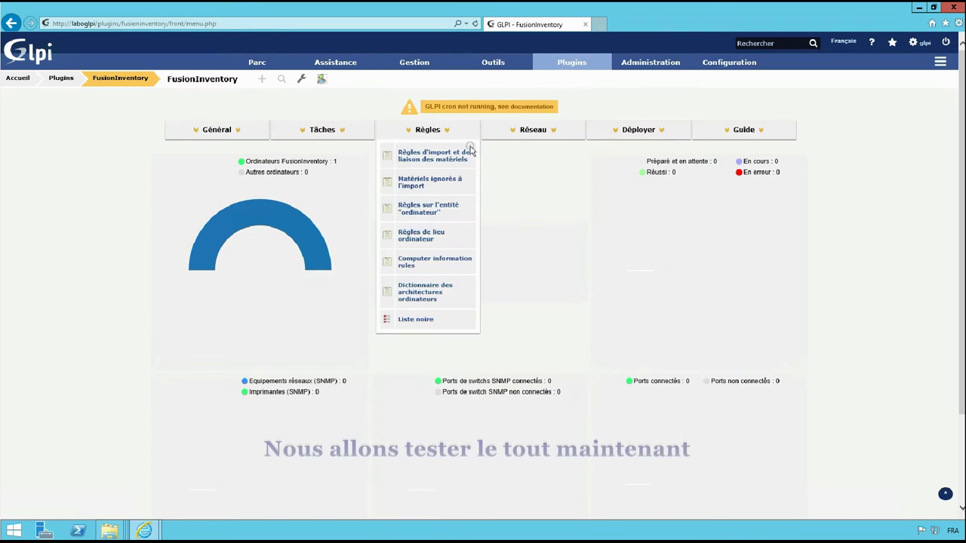
{"action": "mouse_move", "coordinate": [195, 134]}
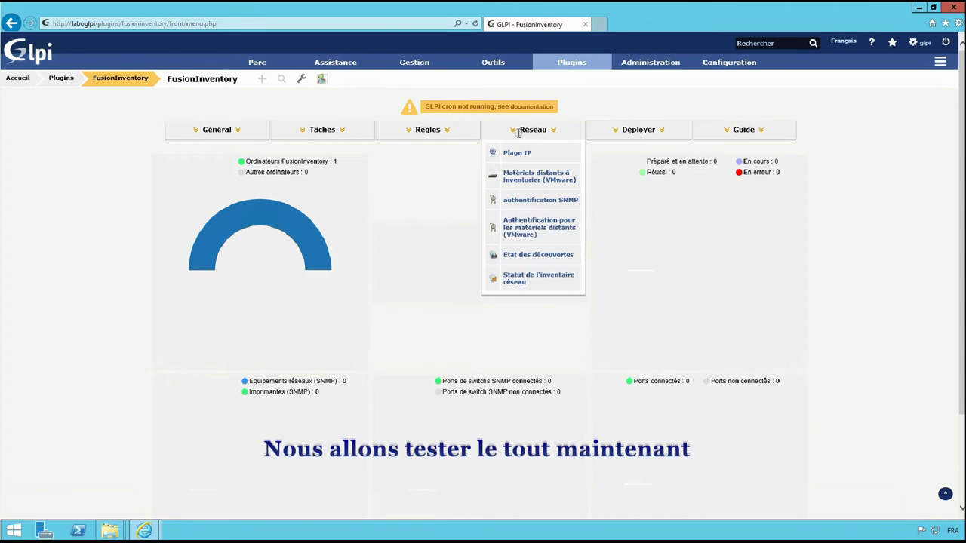
{"action": "mouse_move", "coordinate": [343, 135]}
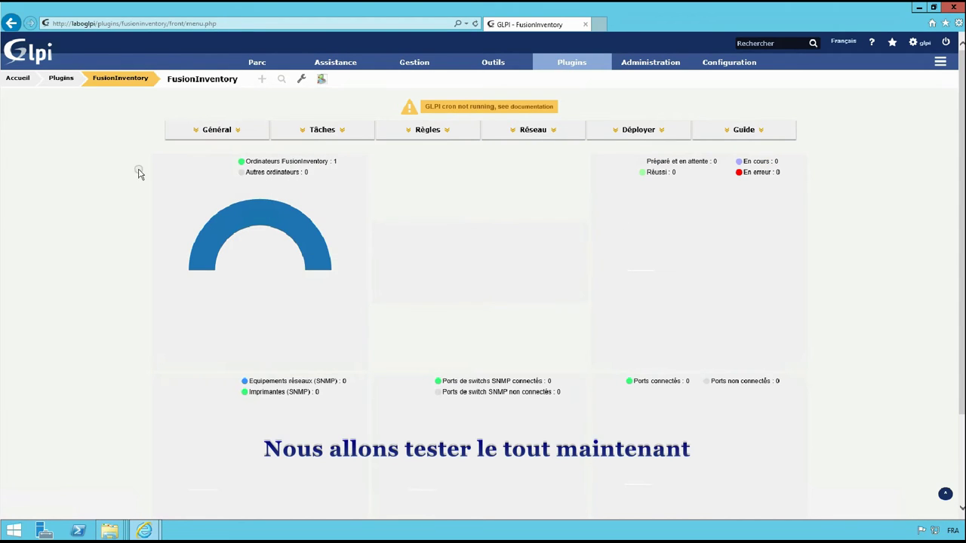
{"action": "left_click", "coordinate": [914, 439]}
Launch the FusionInventory agent x64 installer from the Téléchargements folder with French as the installer language
{"action": "left_click", "coordinate": [110, 531]}
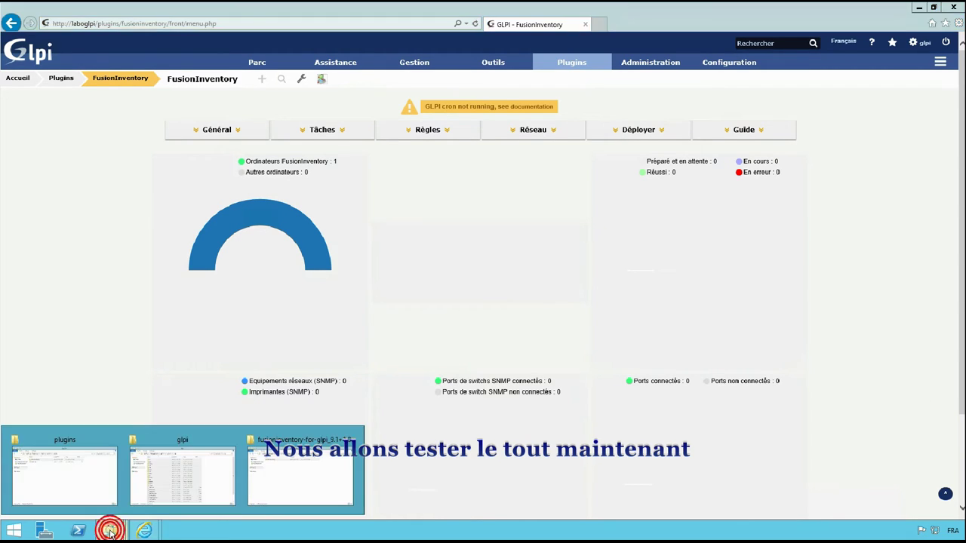
{"action": "left_click", "coordinate": [279, 483]}
{"action": "left_click", "coordinate": [139, 42]}
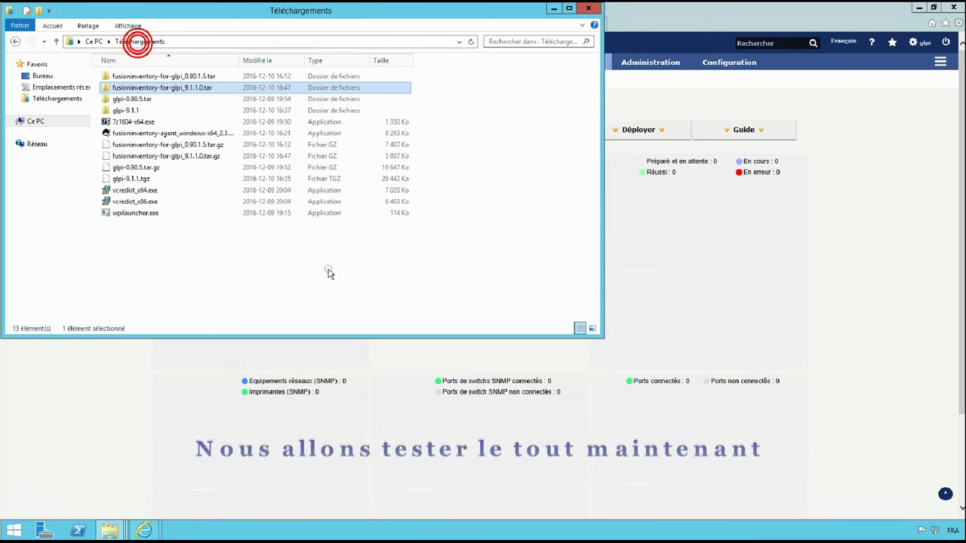
{"action": "double_click", "coordinate": [161, 135]}
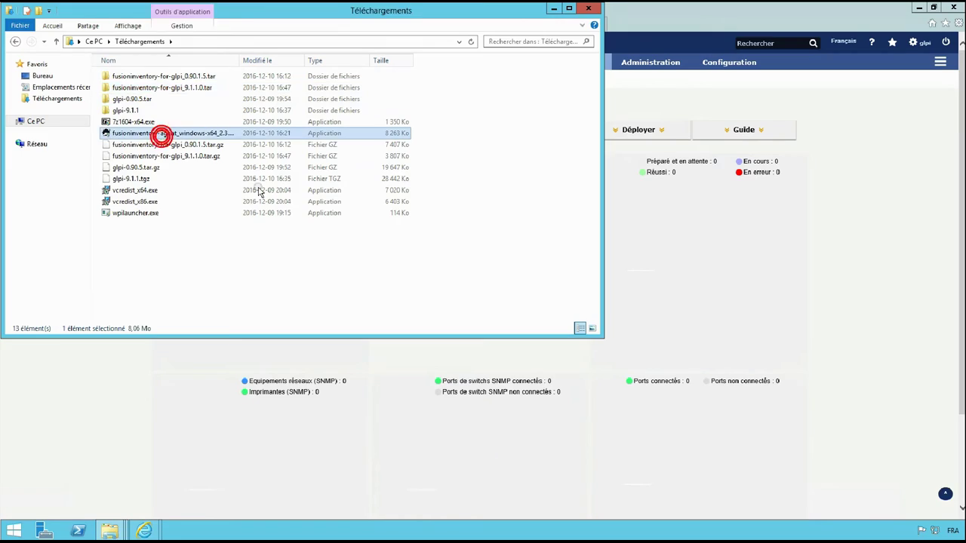
{"action": "left_click", "coordinate": [535, 296]}
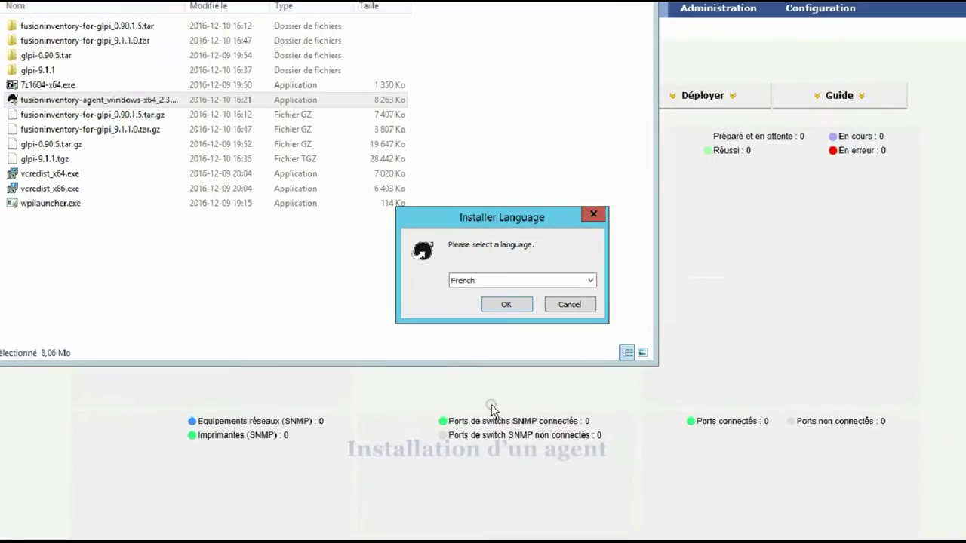
{"action": "left_click", "coordinate": [490, 295]}
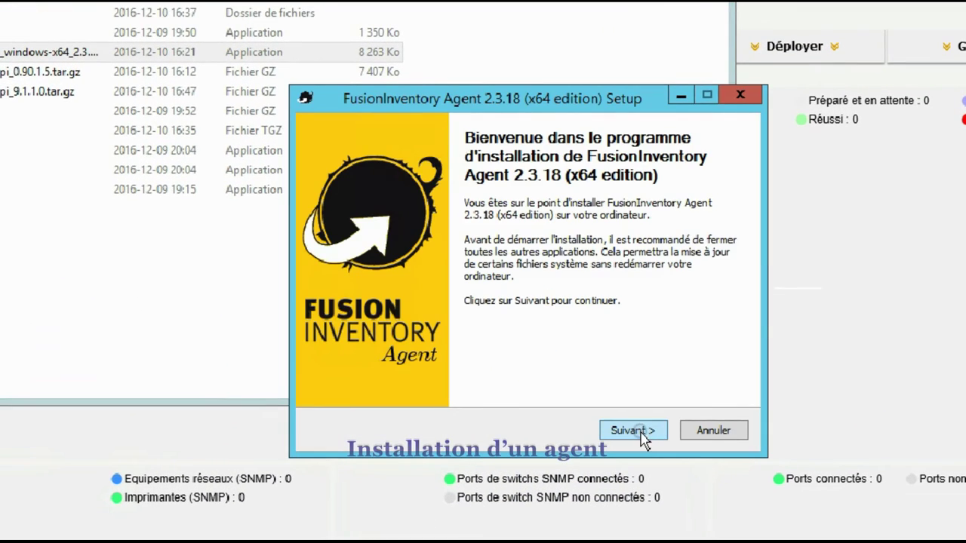
Pass the agent setup's welcome page, accept the licence terms and continue to the component selection
{"action": "left_click", "coordinate": [632, 430]}
{"action": "left_click", "coordinate": [365, 390]}
{"action": "left_click", "coordinate": [632, 430]}
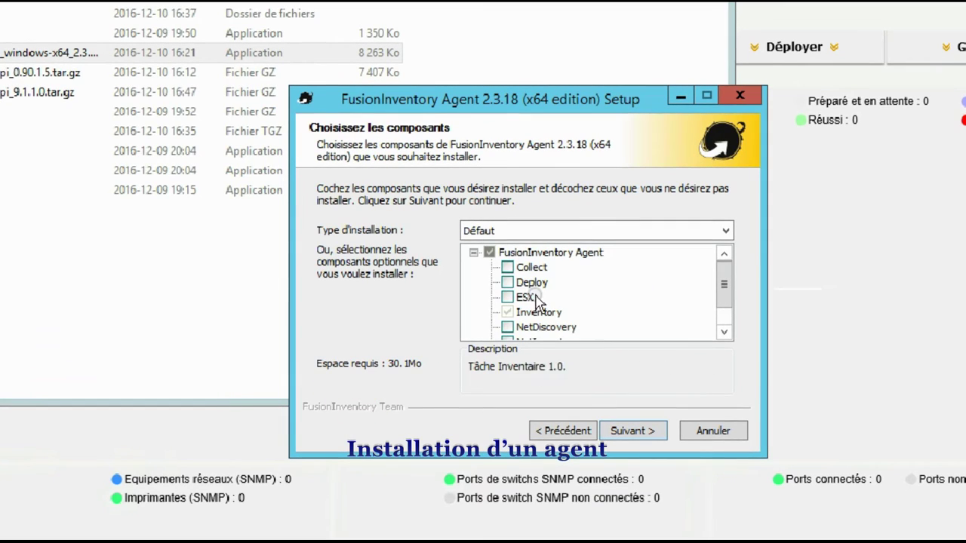
Add the Collect, Deploy, NetDiscovery, NetInventory and WakeOnLan components to the agent installation
{"action": "left_click", "coordinate": [507, 267]}
{"action": "left_click", "coordinate": [506, 282]}
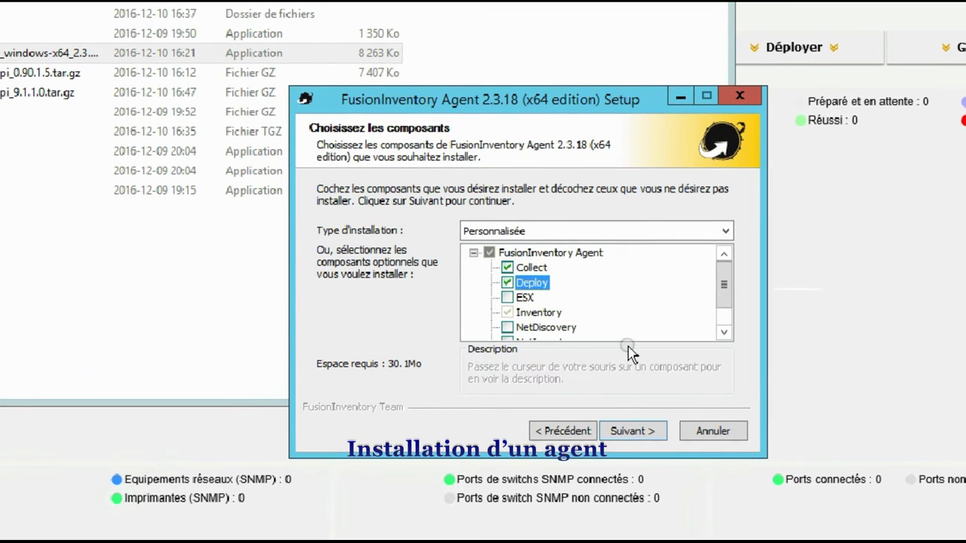
{"action": "scroll", "coordinate": [724, 295], "scroll_direction": "down", "scroll_amount": 1}
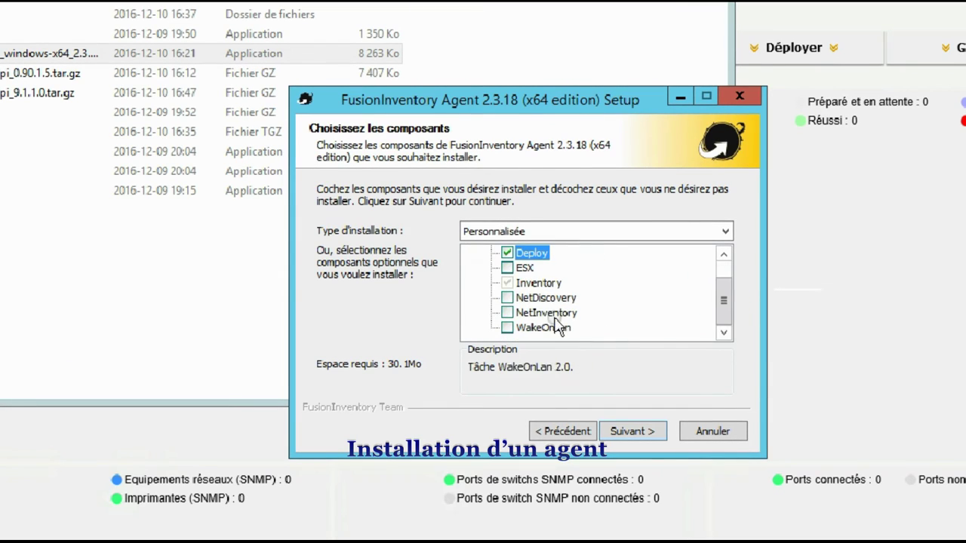
{"action": "left_click", "coordinate": [507, 298]}
{"action": "left_click", "coordinate": [506, 327]}
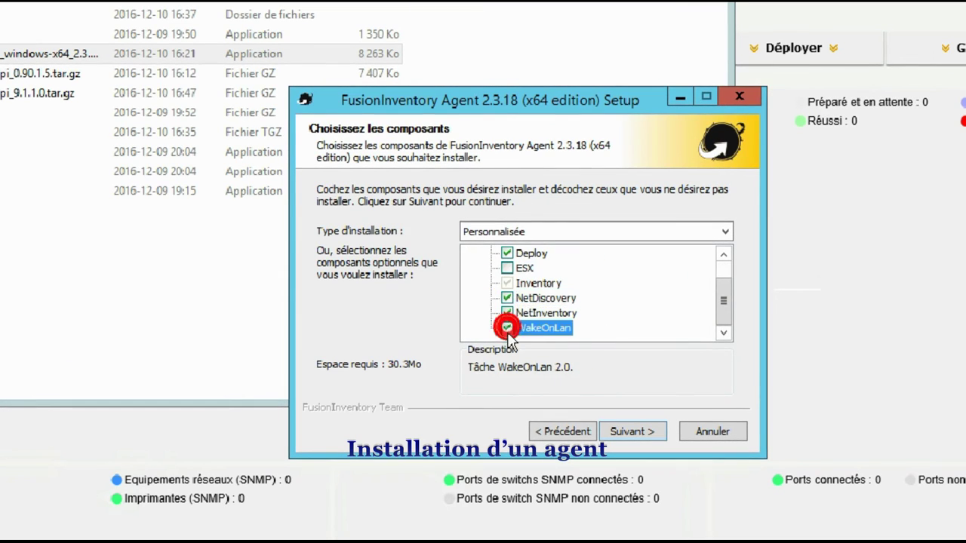
{"action": "left_click", "coordinate": [623, 432]}
{"action": "left_click", "coordinate": [625, 431]}
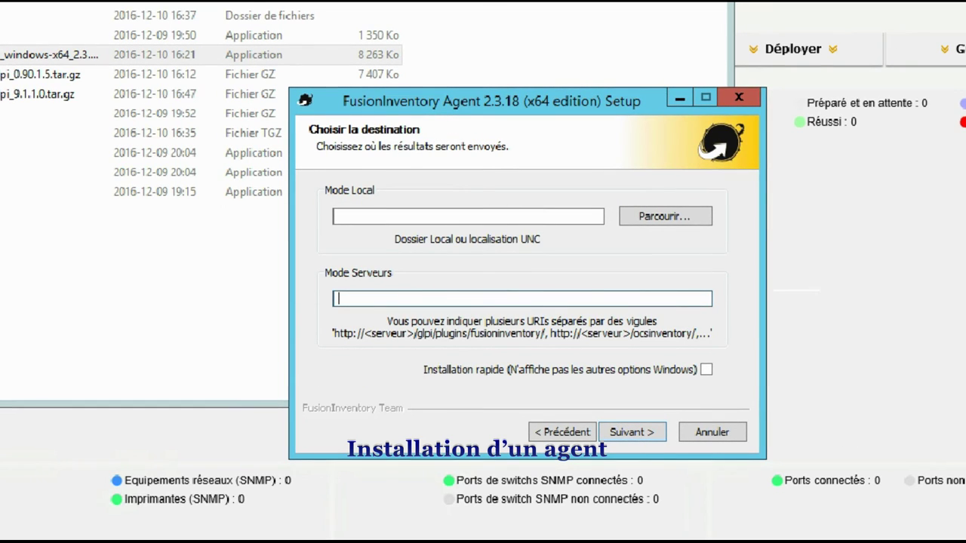
{"action": "left_click", "coordinate": [578, 300]}
{"action": "type", "text": "http://laboglpi/plugins/fusioninventory/"}
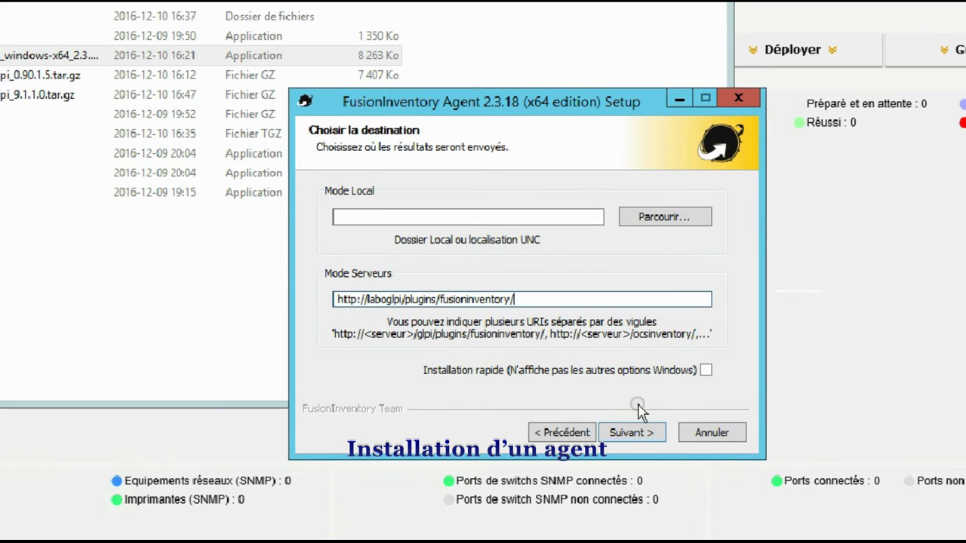
Leave the proxy options empty and add a Windows firewall exception on the integrated HTTP server page of the setup
{"action": "left_click", "coordinate": [638, 435]}
{"action": "left_click", "coordinate": [638, 434]}
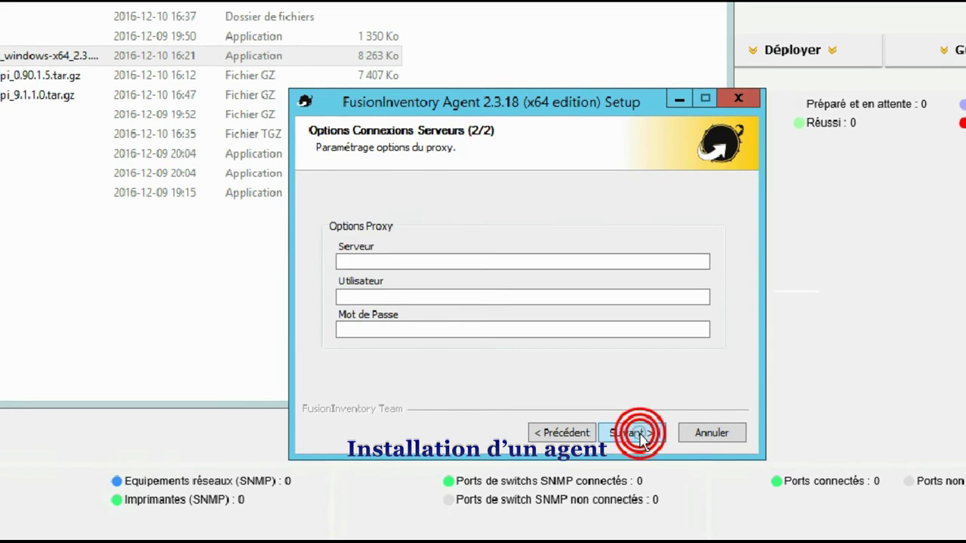
{"action": "left_click", "coordinate": [638, 434]}
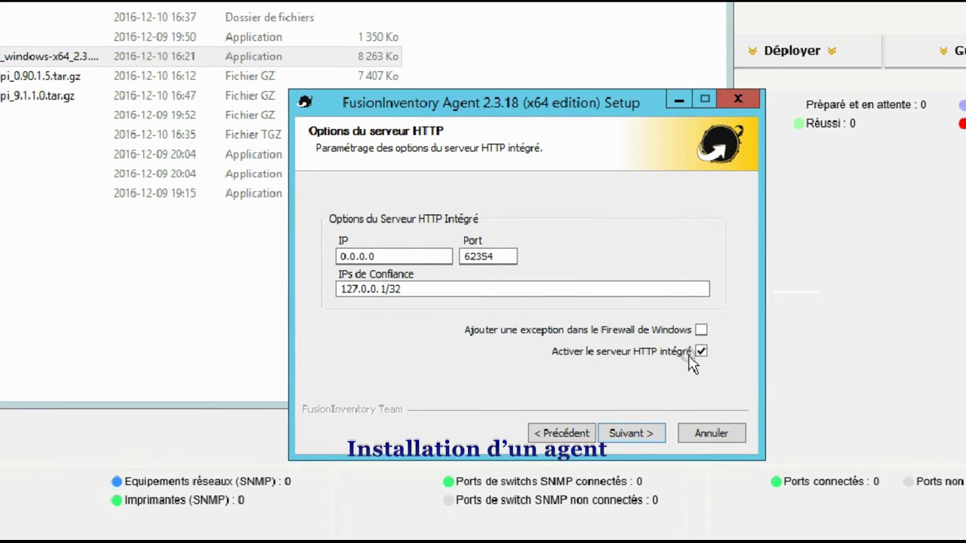
{"action": "left_click", "coordinate": [700, 330]}
{"action": "left_click", "coordinate": [646, 434]}
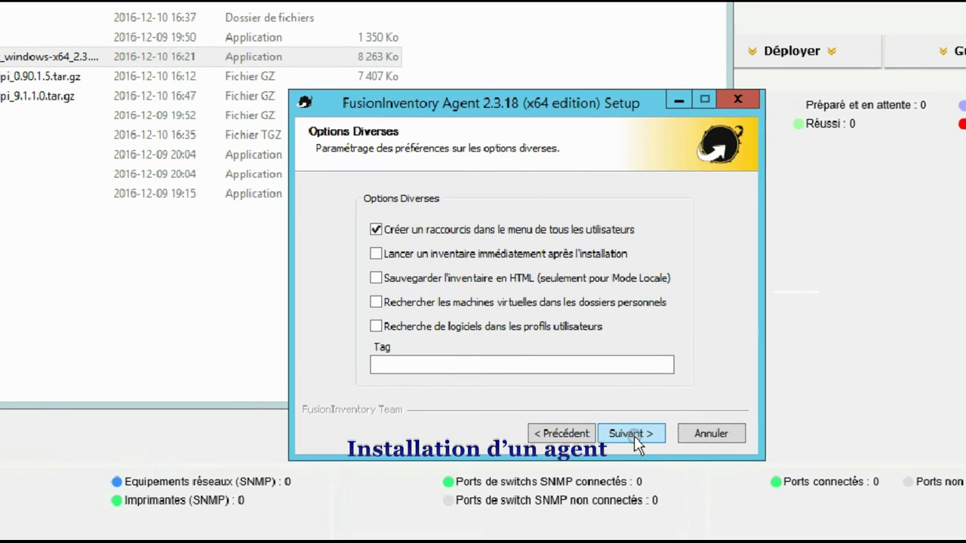
Keep the default miscellaneous and debug options and start the agent installation
{"action": "left_click", "coordinate": [635, 436]}
{"action": "left_click", "coordinate": [635, 436]}
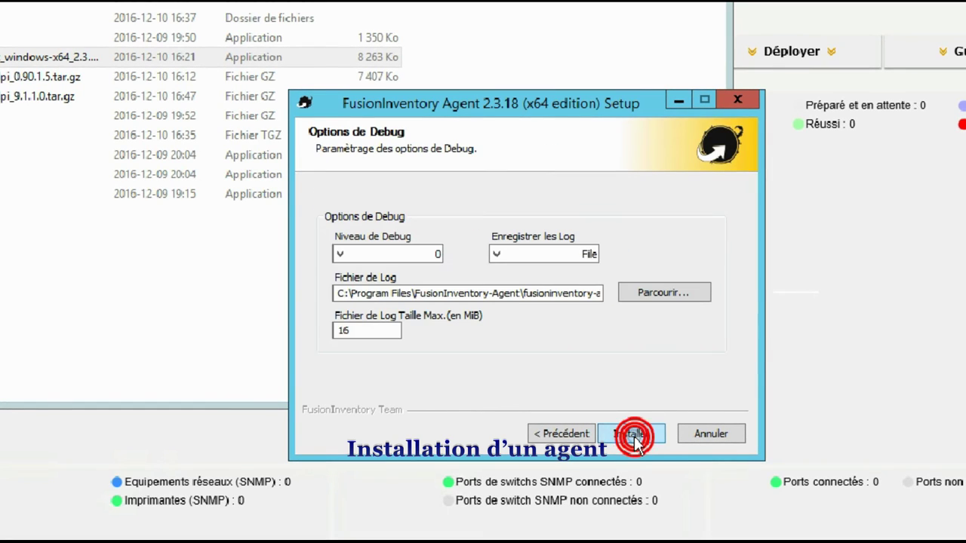
{"action": "left_click", "coordinate": [634, 439]}
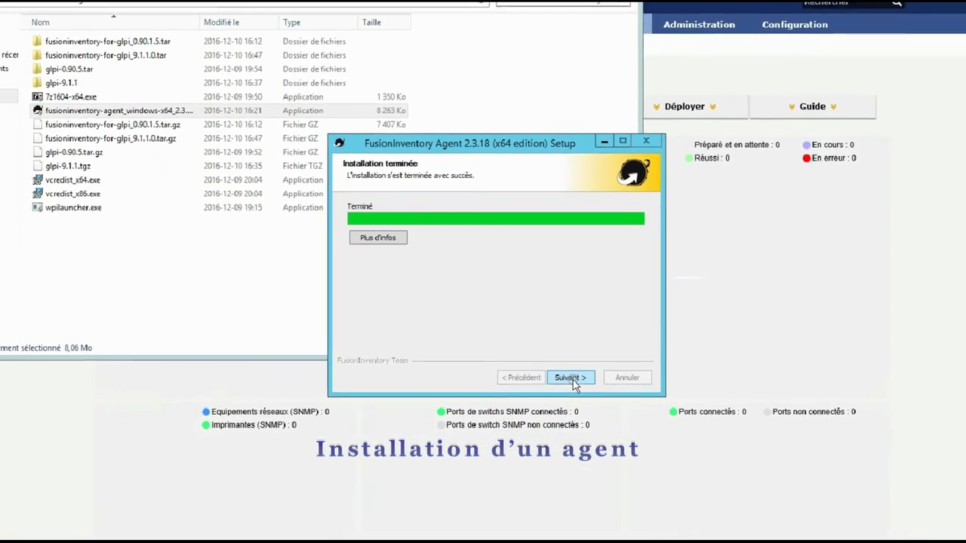
Finish the agent setup without displaying the Readme file
{"action": "left_click", "coordinate": [611, 416]}
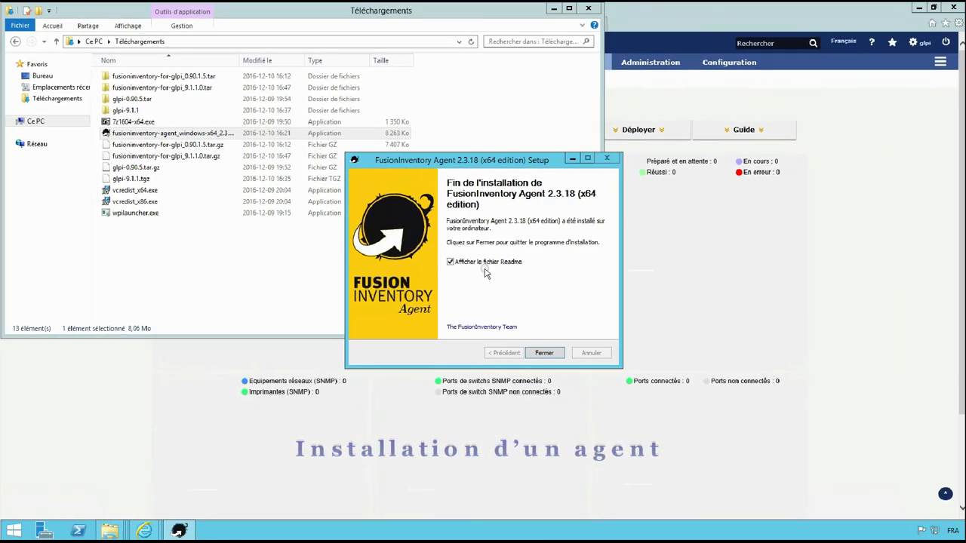
{"action": "left_click", "coordinate": [482, 261]}
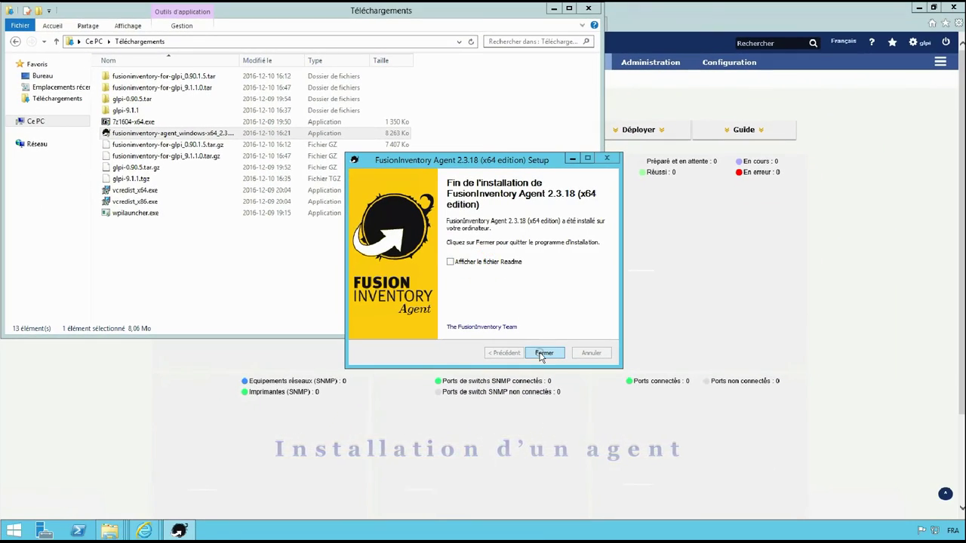
{"action": "left_click", "coordinate": [542, 352]}
Open the FusionInventory Agent Status page from the installed Windows applications and force an inventory
{"action": "left_click", "coordinate": [9, 534]}
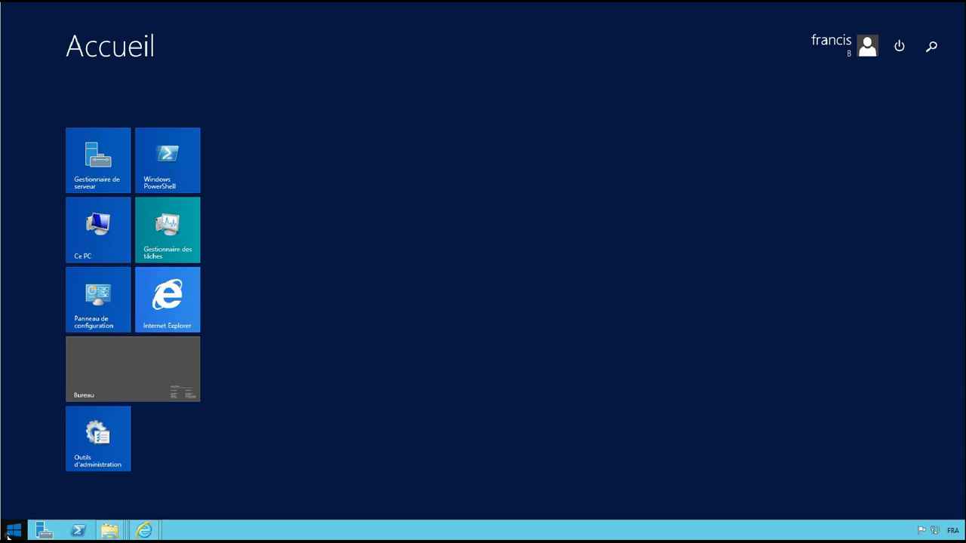
{"action": "left_click", "coordinate": [73, 506]}
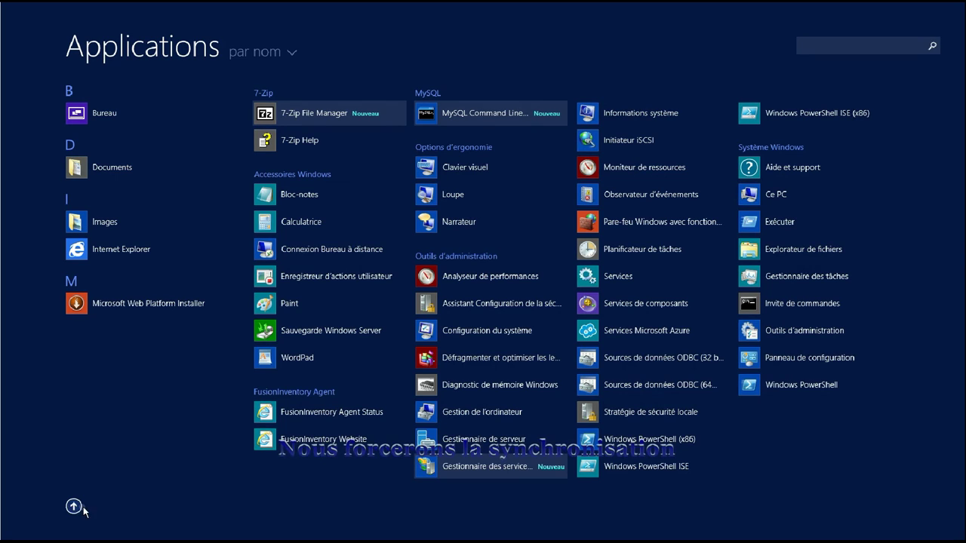
{"action": "left_click", "coordinate": [322, 419]}
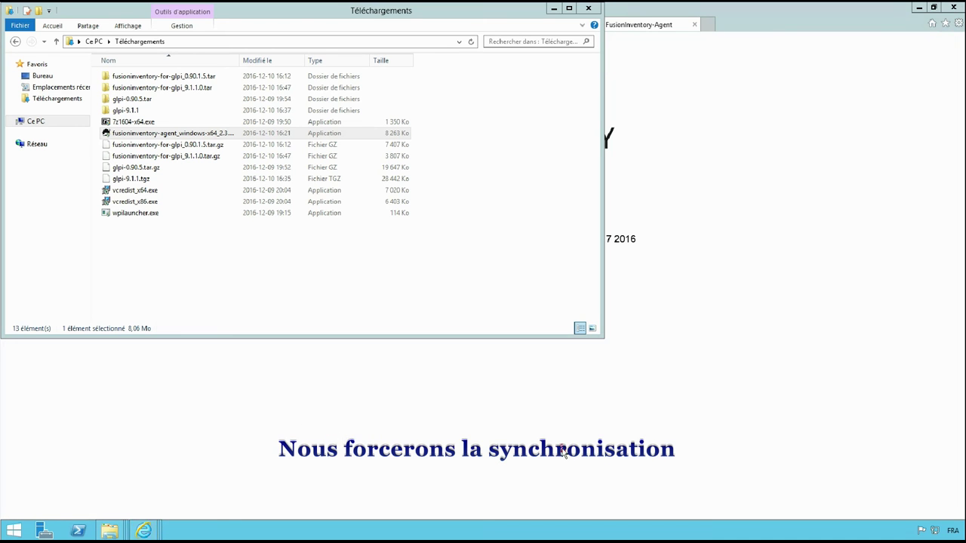
{"action": "left_click", "coordinate": [507, 418]}
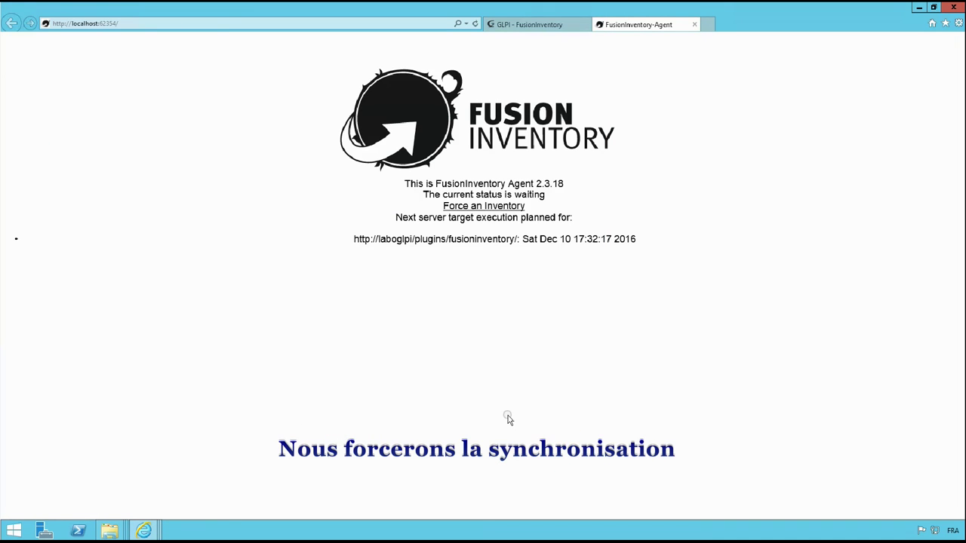
{"action": "left_click", "coordinate": [512, 206]}
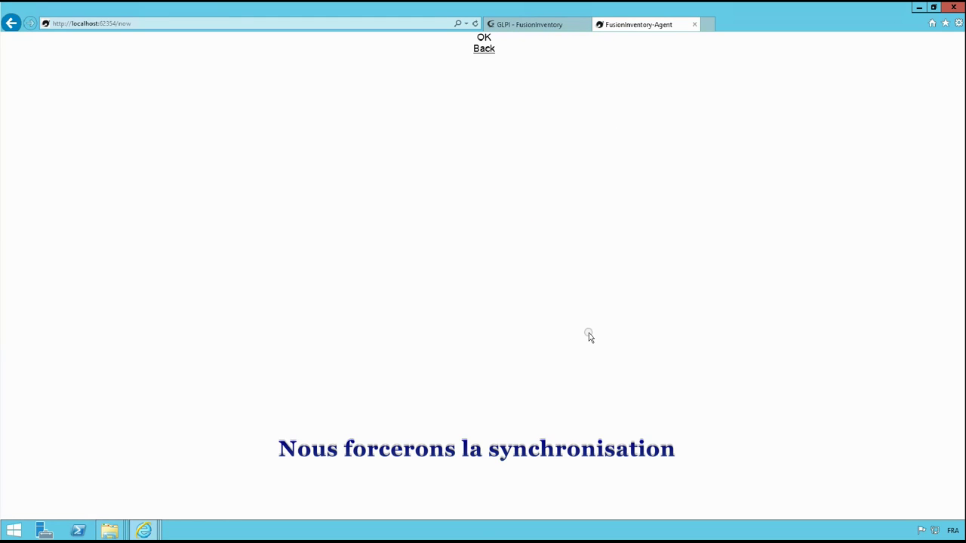
Return to GLPI, open the computer inventory list and reload it to check for the new machine
{"action": "left_click", "coordinate": [534, 25]}
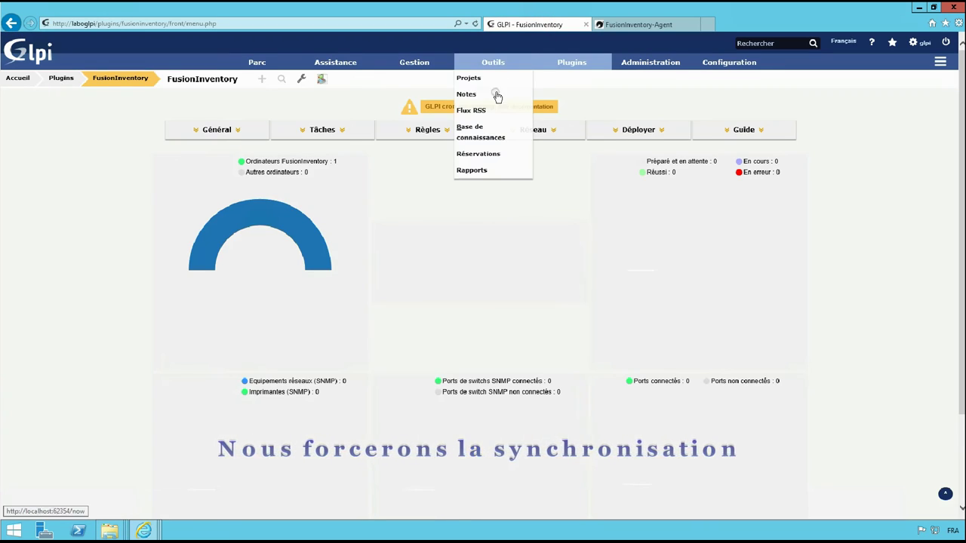
{"action": "mouse_move", "coordinate": [242, 80]}
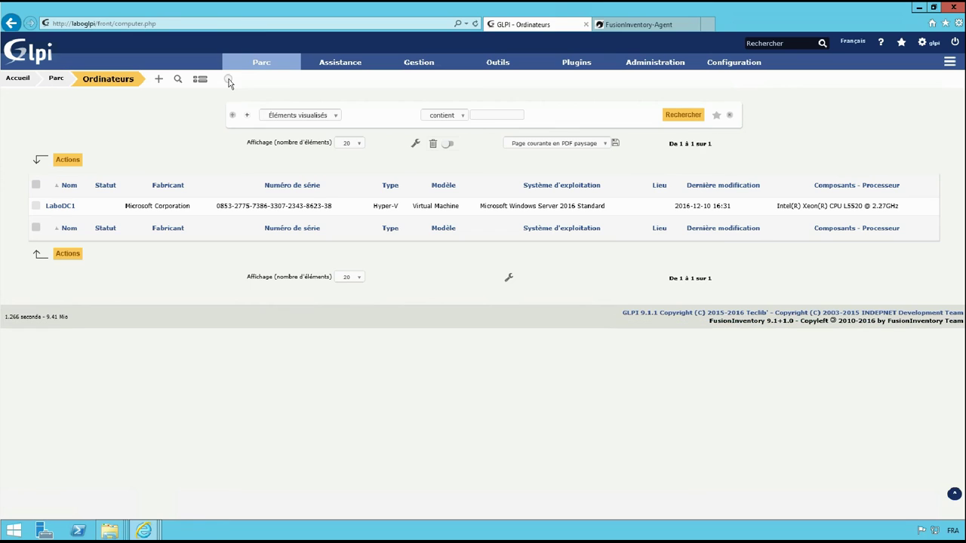
{"action": "mouse_move", "coordinate": [260, 61]}
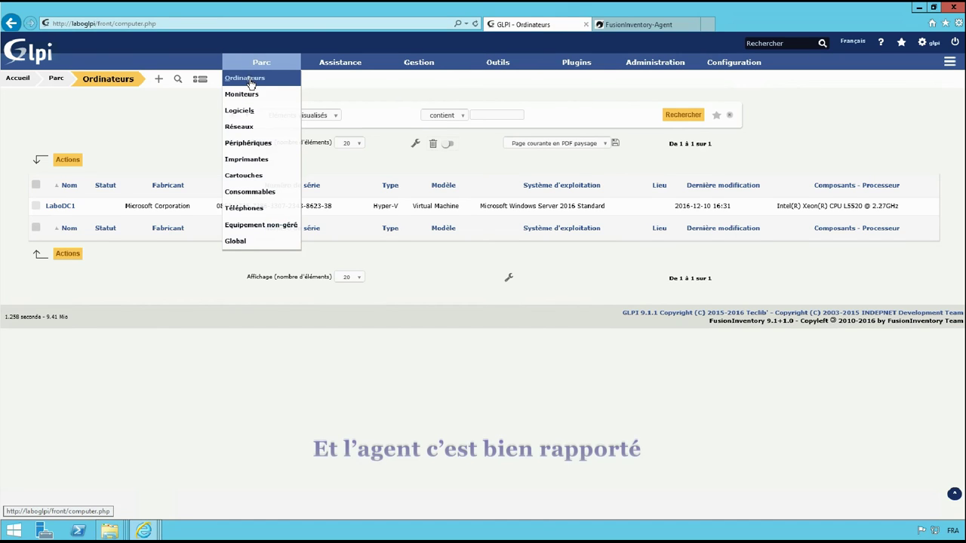
{"action": "left_click", "coordinate": [249, 79]}
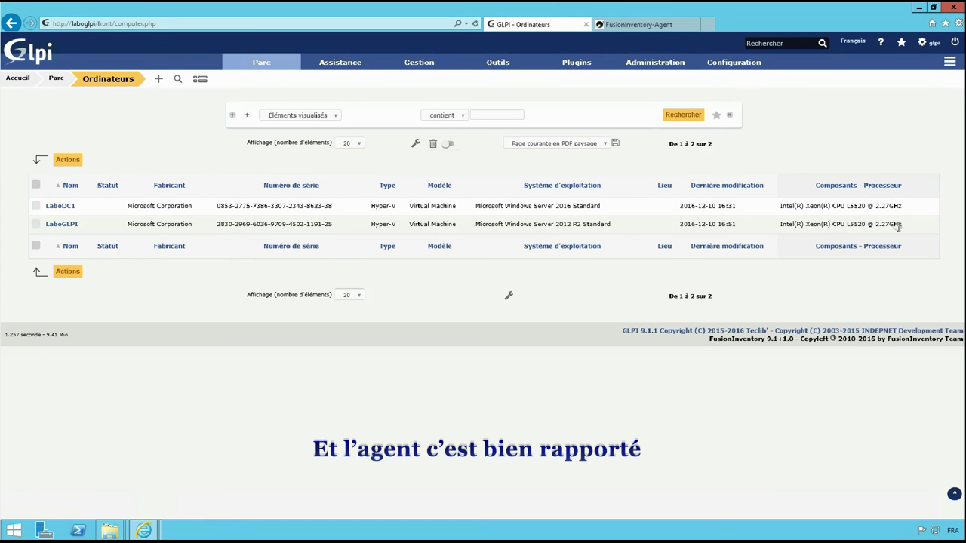
Open the LaboGLPI computer record and view its FusionInventory details and FusInv Agent section
{"action": "left_click", "coordinate": [61, 224]}
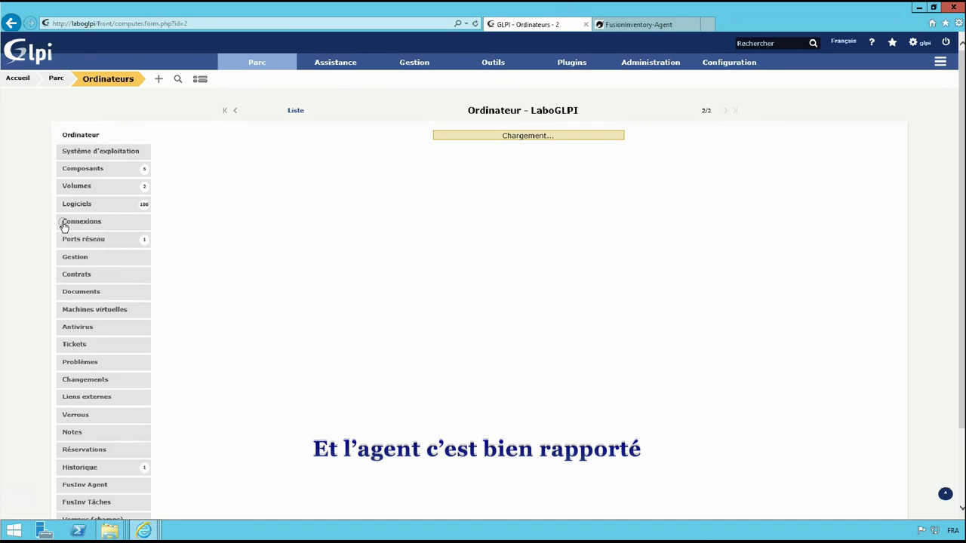
{"action": "scroll", "coordinate": [86, 241], "scroll_direction": "down", "scroll_amount": 3}
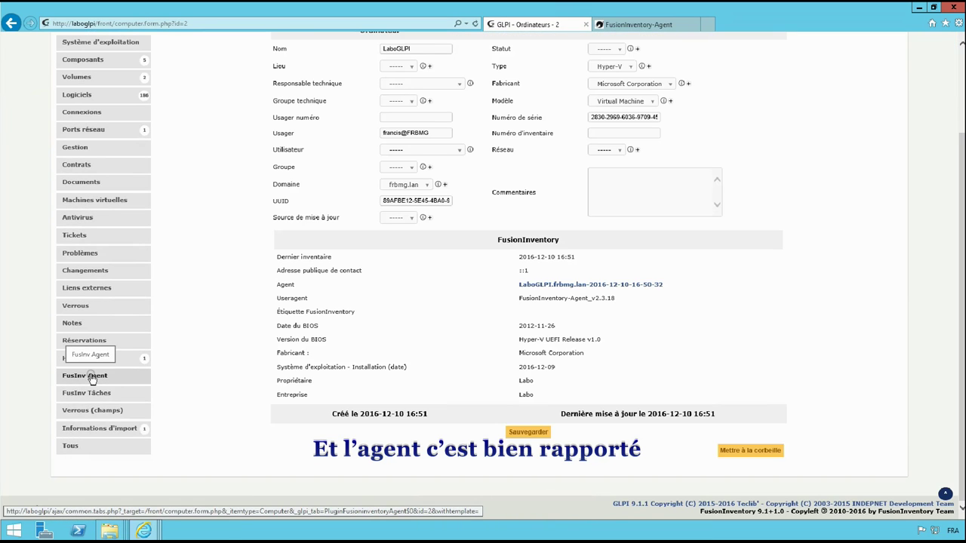
{"action": "left_click", "coordinate": [92, 377]}
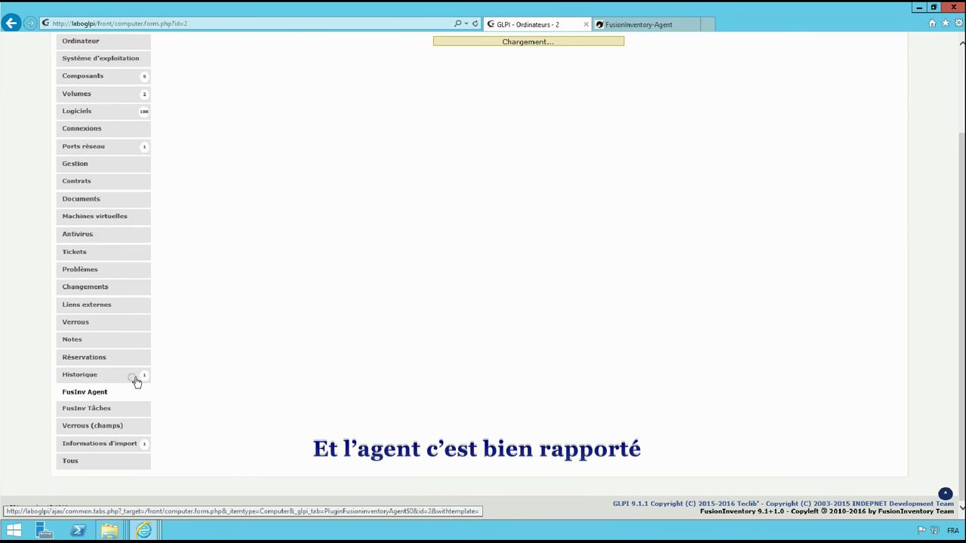
{"action": "scroll", "coordinate": [398, 380], "scroll_direction": "up", "scroll_amount": 3}
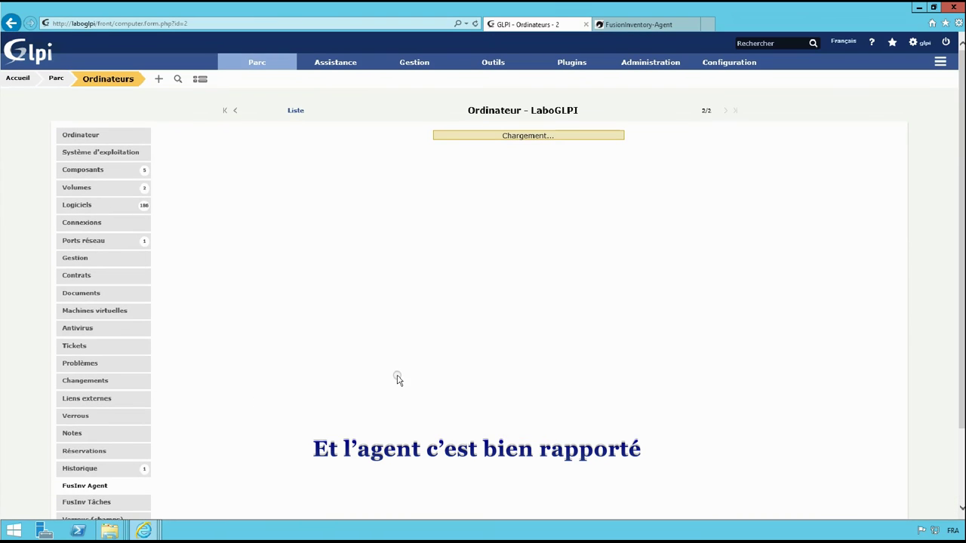